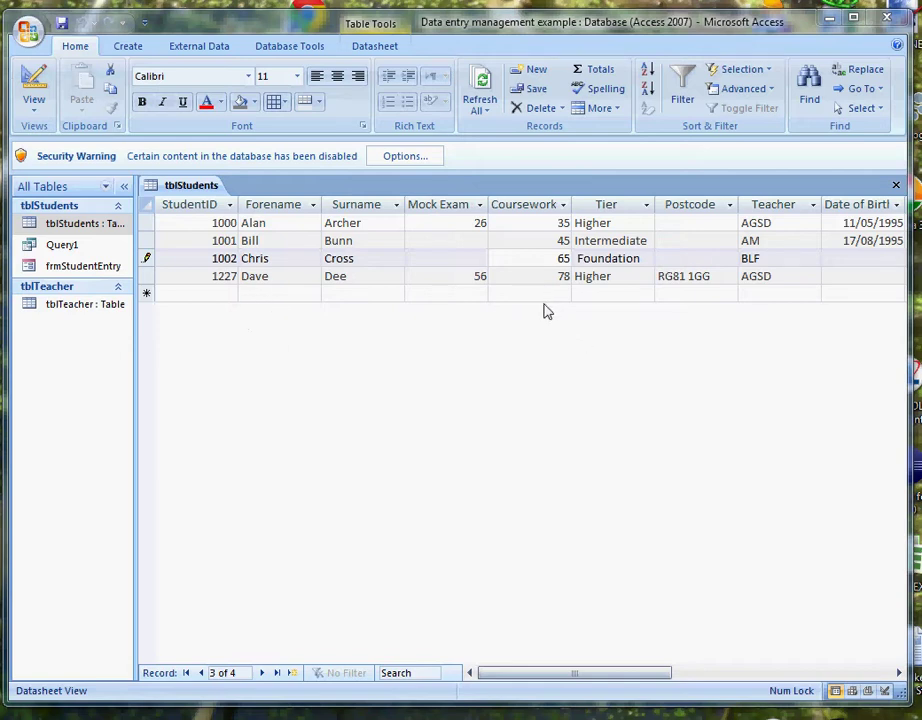
Start a new record in the tblStudents datasheet's blank new-record row
click(238, 292)
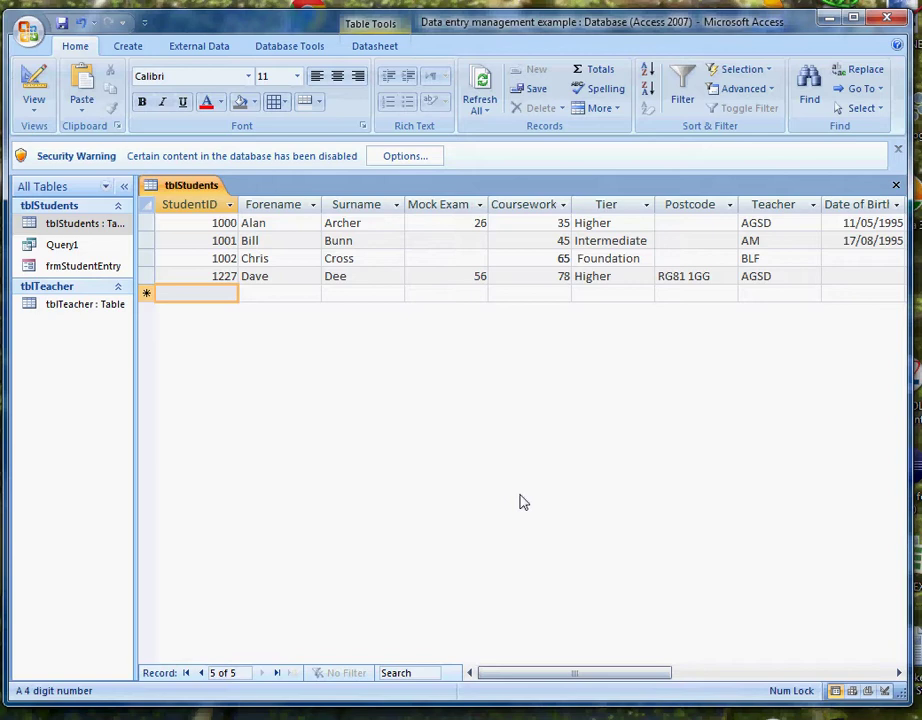
Enter student ID 1907 with the student's surname, mock exam 67 and coursework 50
text(1907)
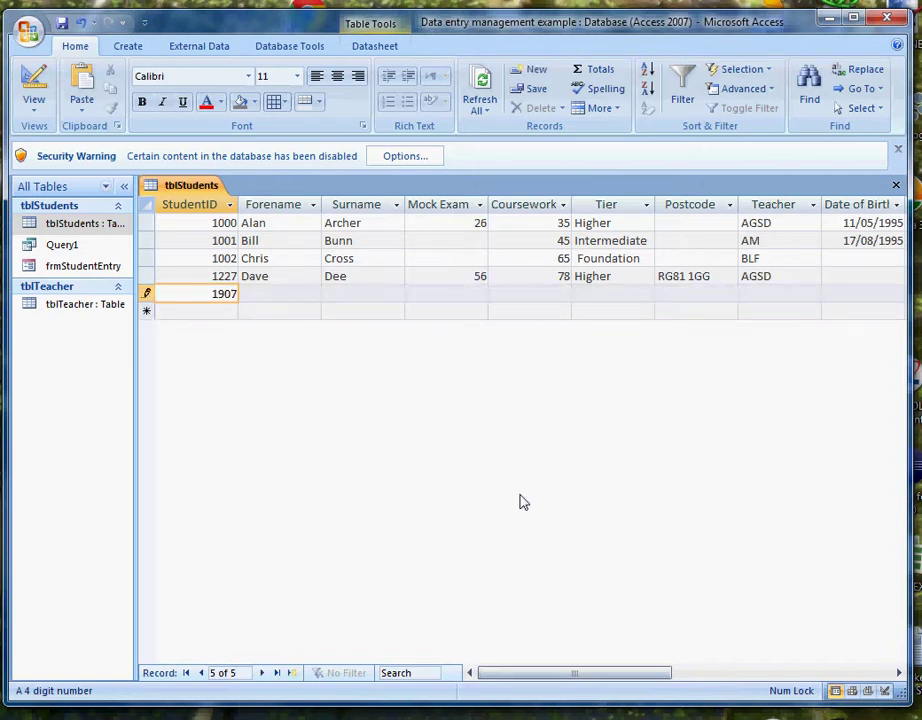
key(Tab)
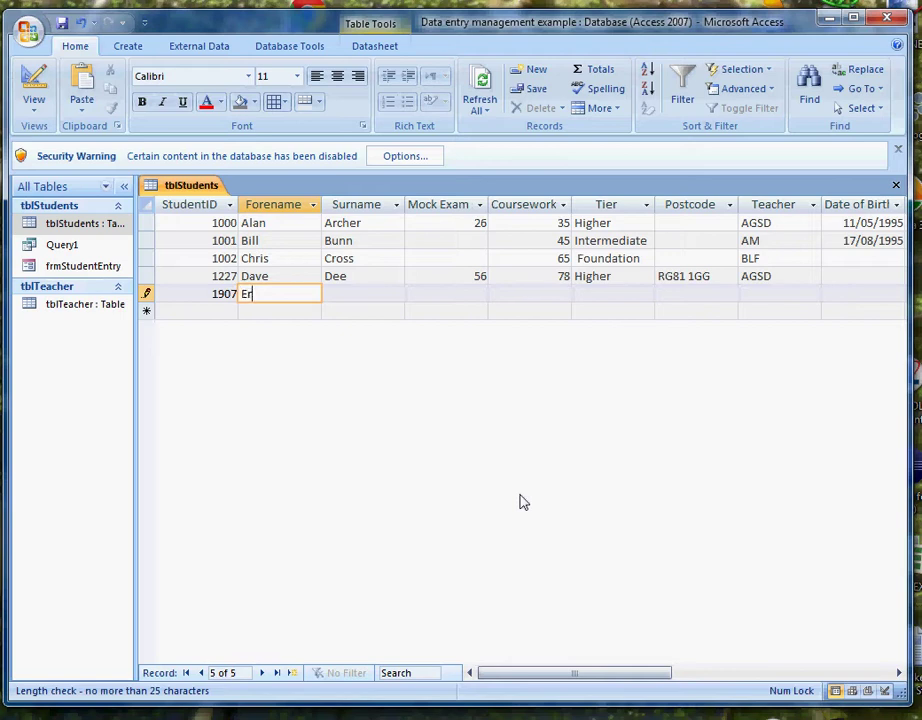
key(Tab)
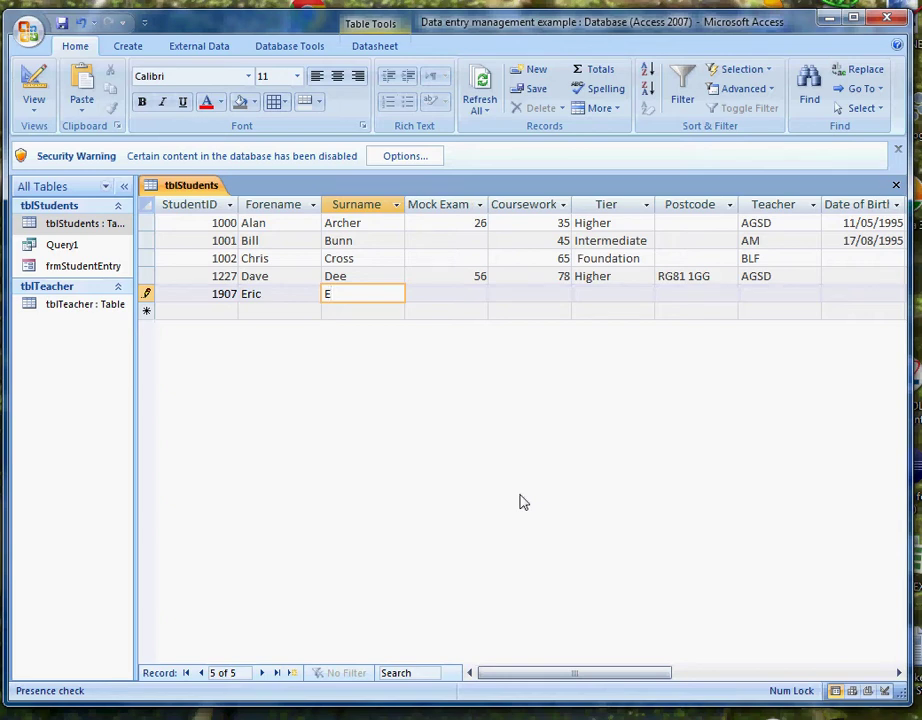
text(Evans)
key(Tab)
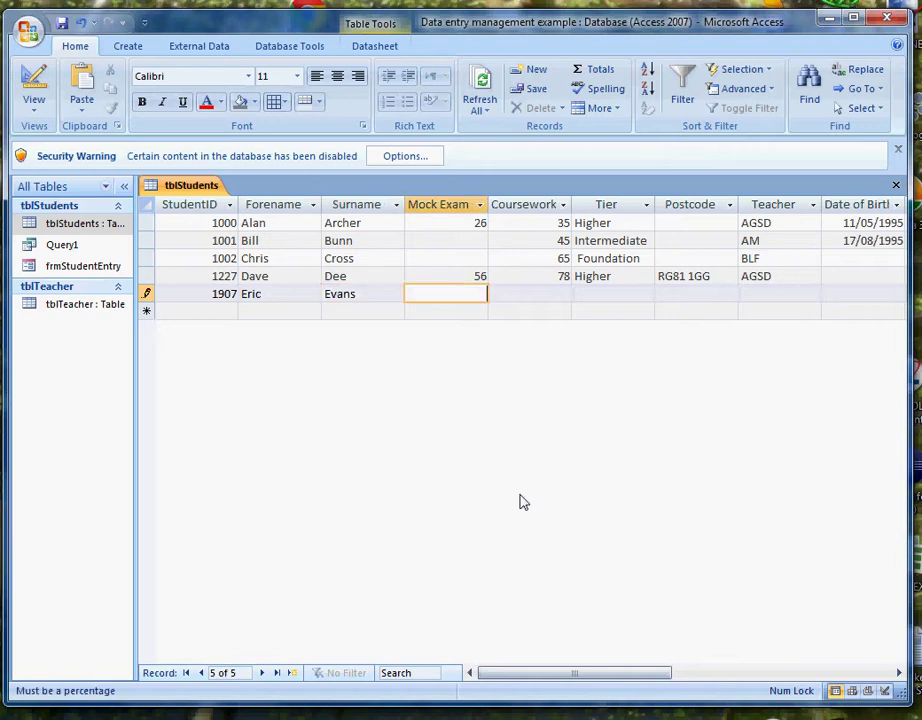
key(Tab)
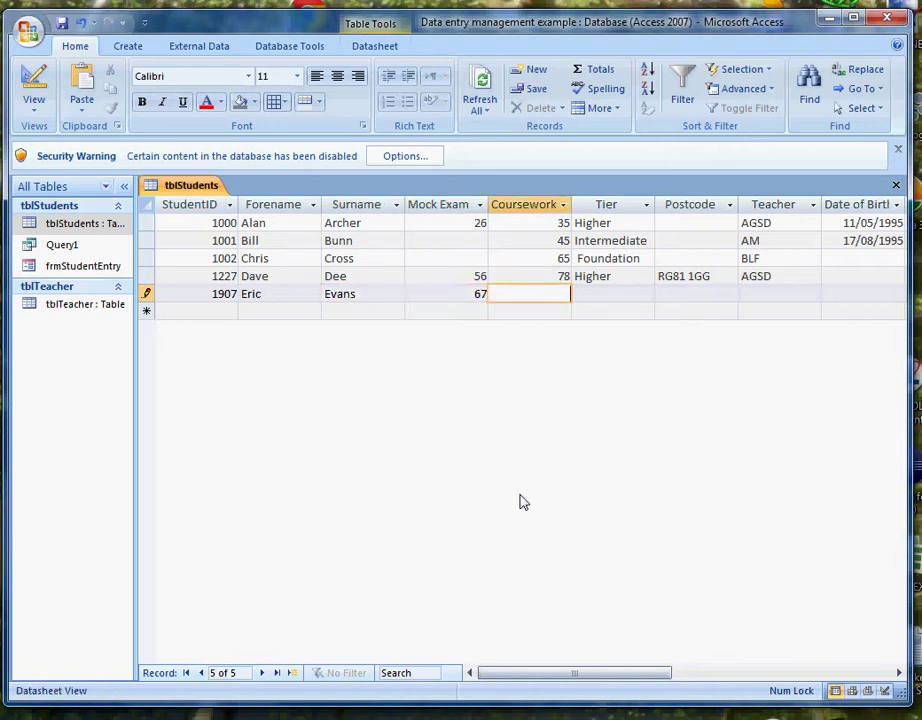
key(Tab)
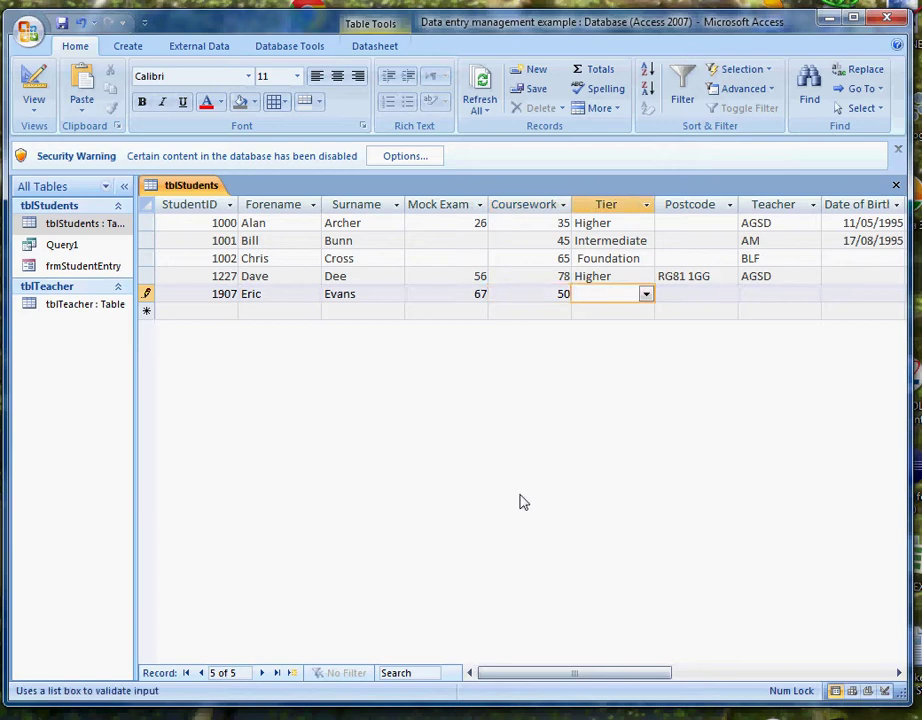
Set the tier to Higher and the teacher to AM, then save record 1907
text(higher)
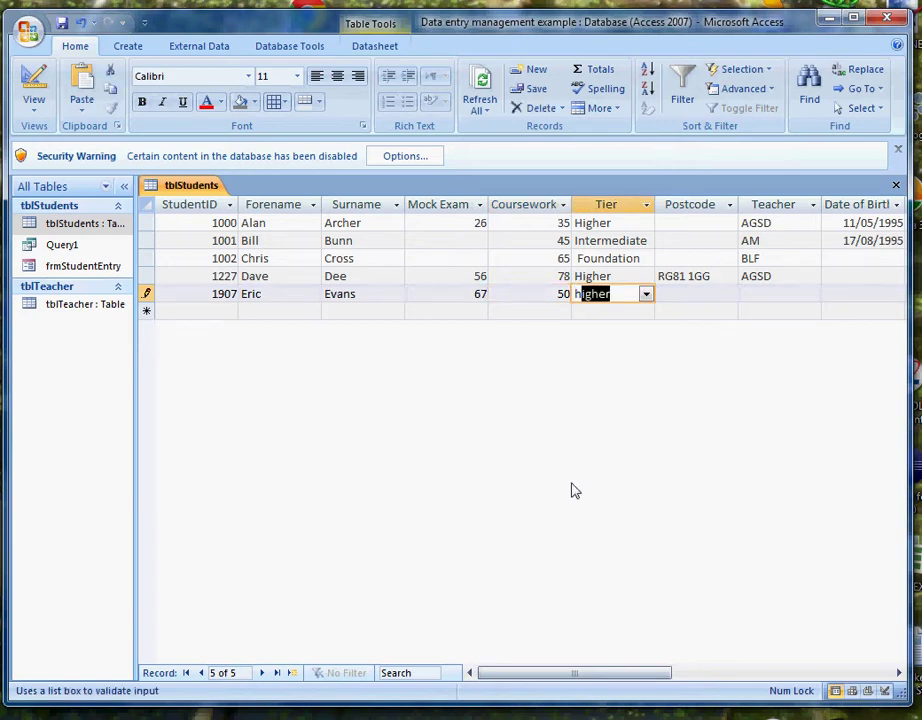
click(688, 294)
click(782, 293)
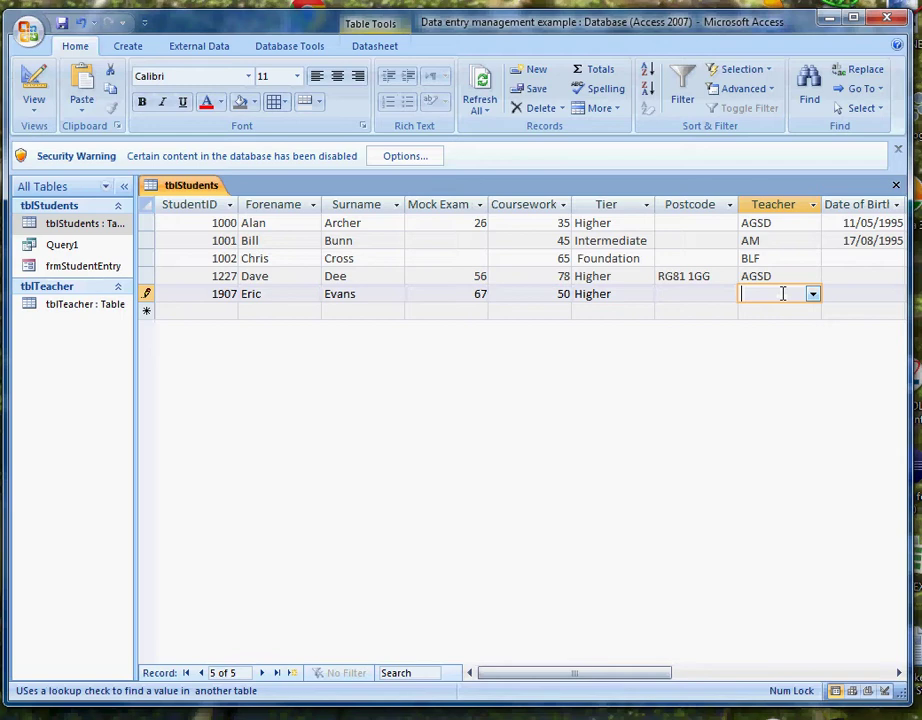
click(813, 294)
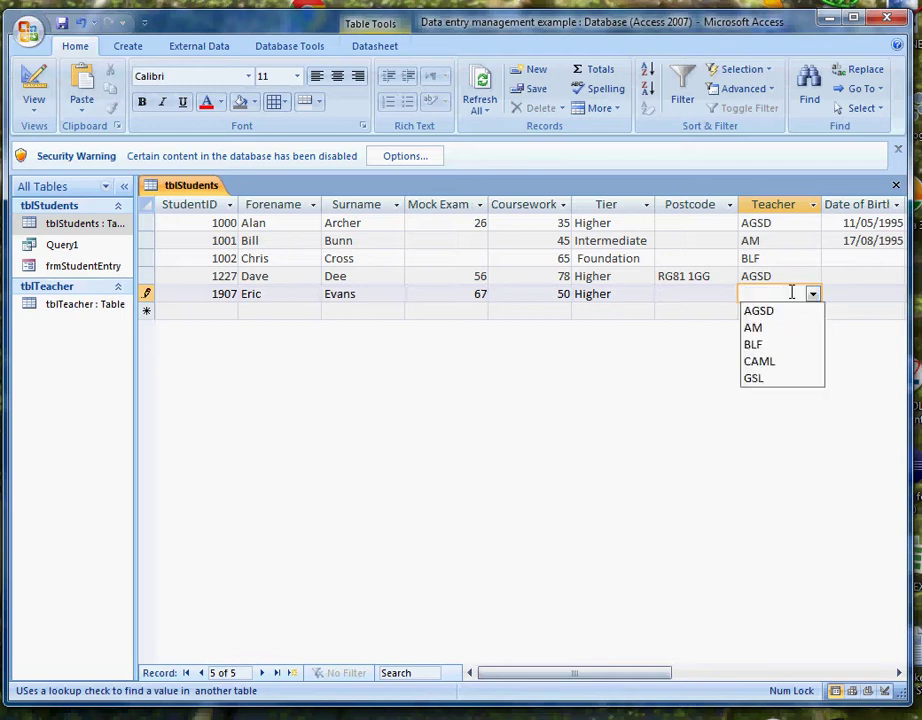
click(760, 329)
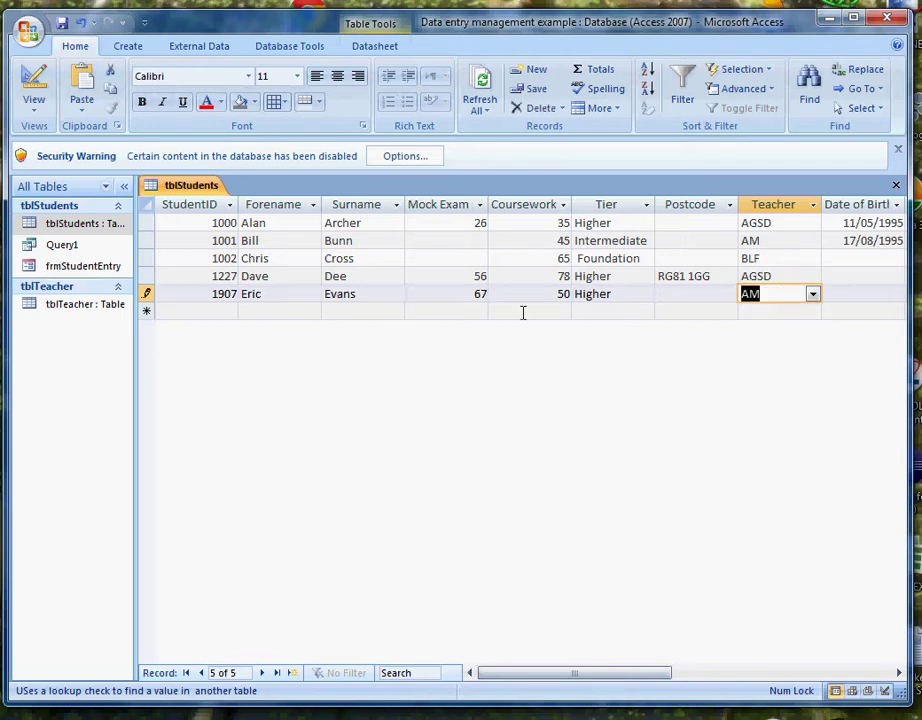
click(368, 312)
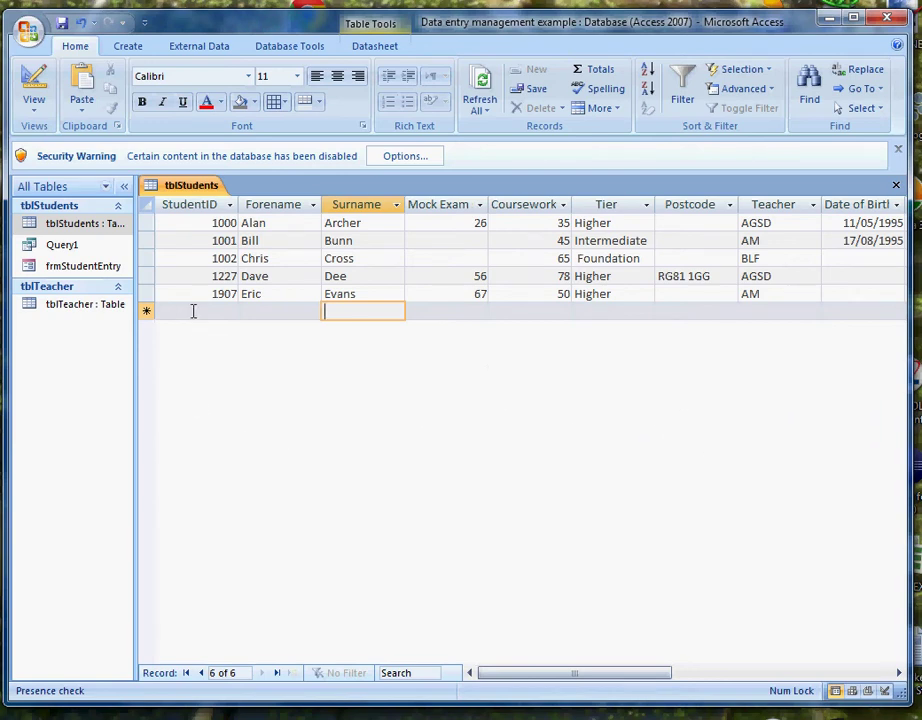
Create a new query in Design view based on tblStudents, showing all its fields
click(127, 50)
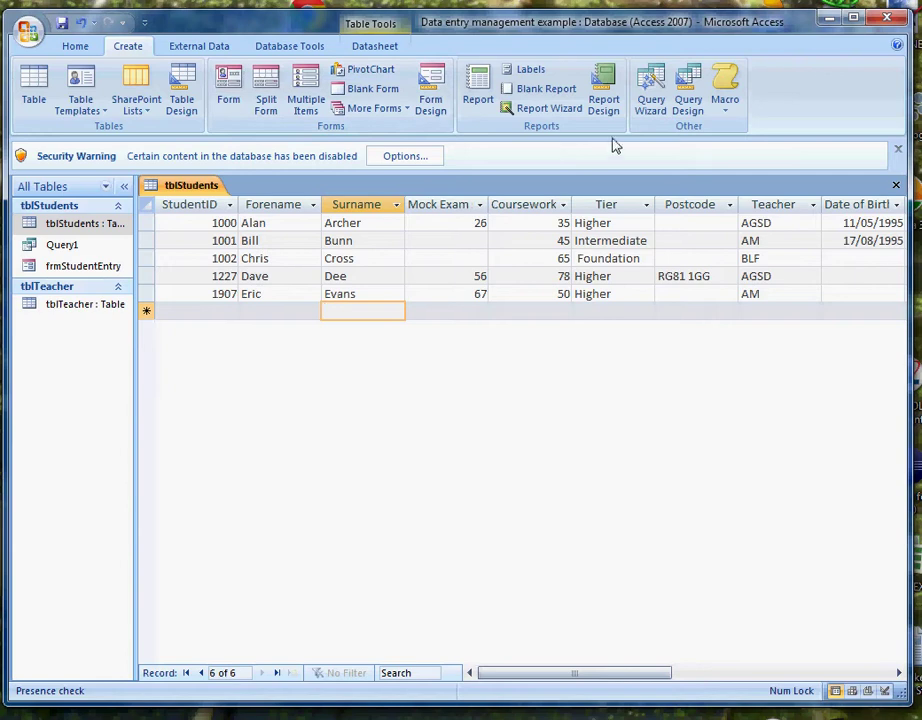
click(688, 90)
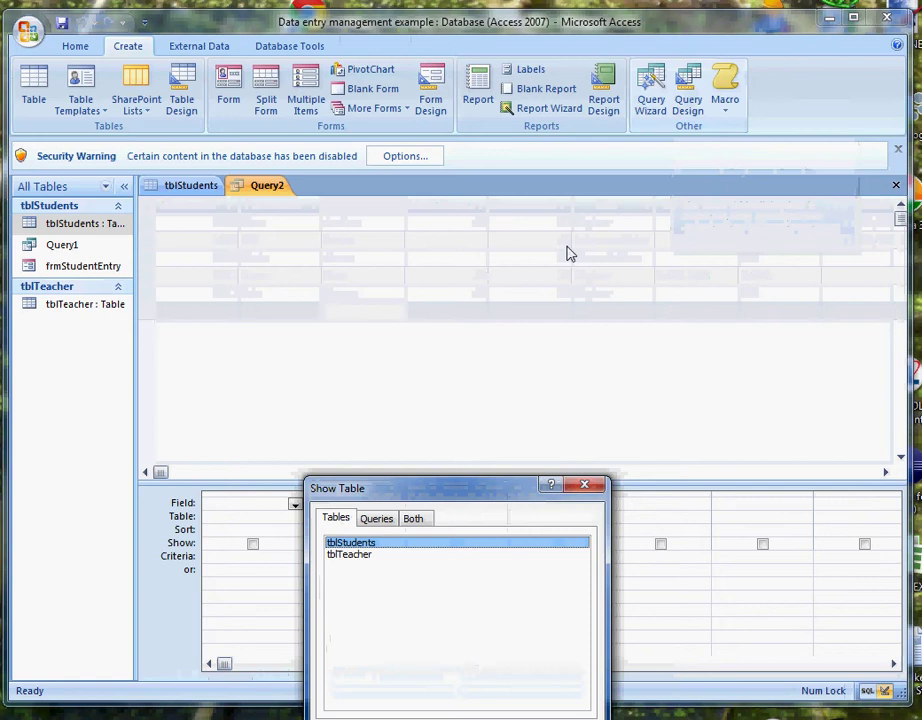
double_click(352, 543)
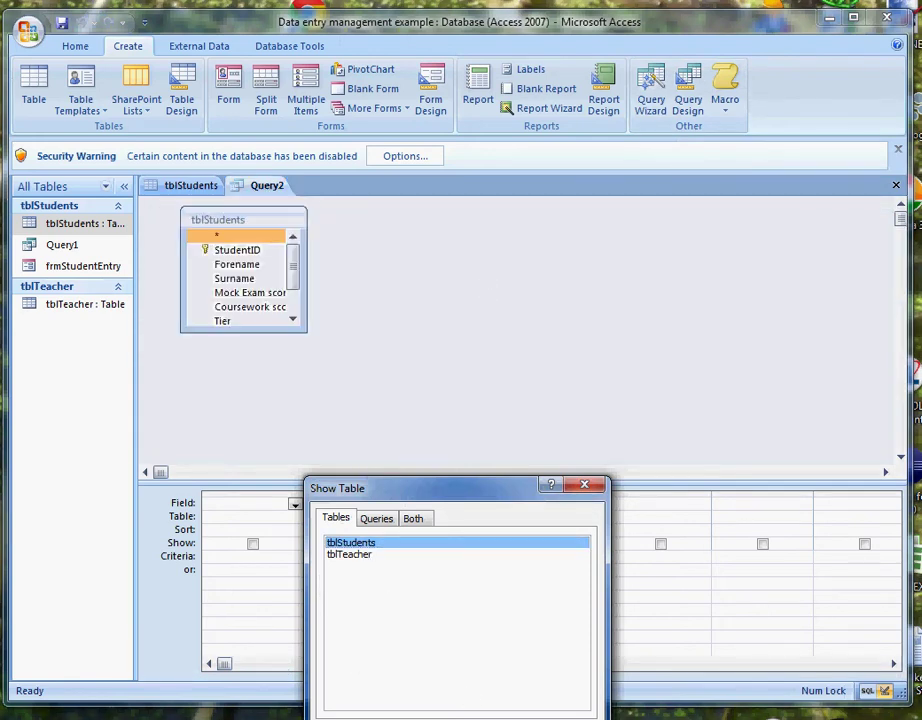
click(588, 488)
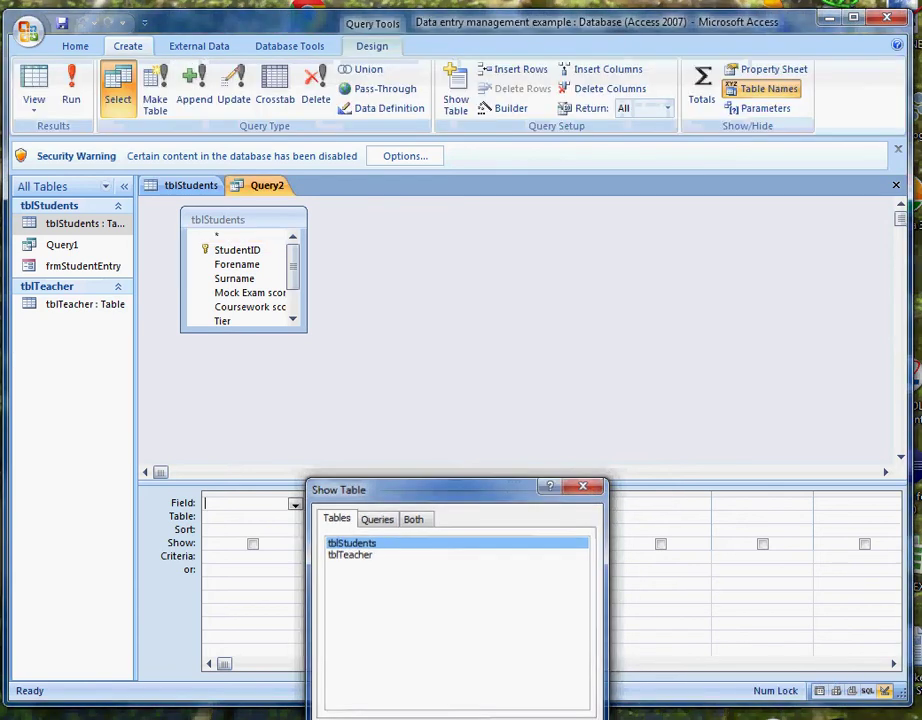
drag(306, 325, 340, 402)
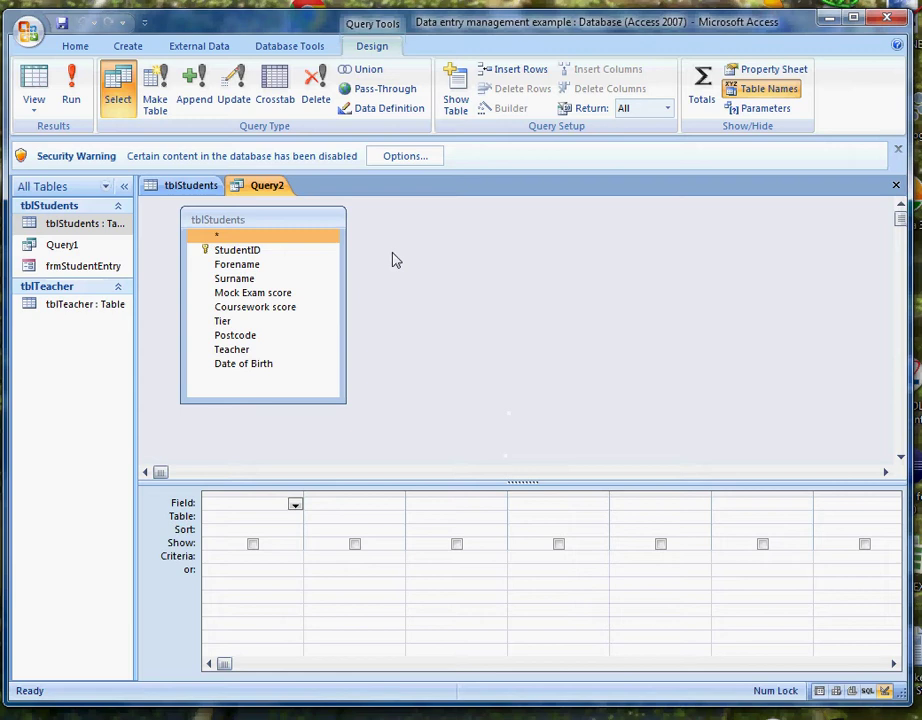
Add Forename, Surname, Coursework score, Tier and Teacher to the query grid
drag(244, 266, 241, 510)
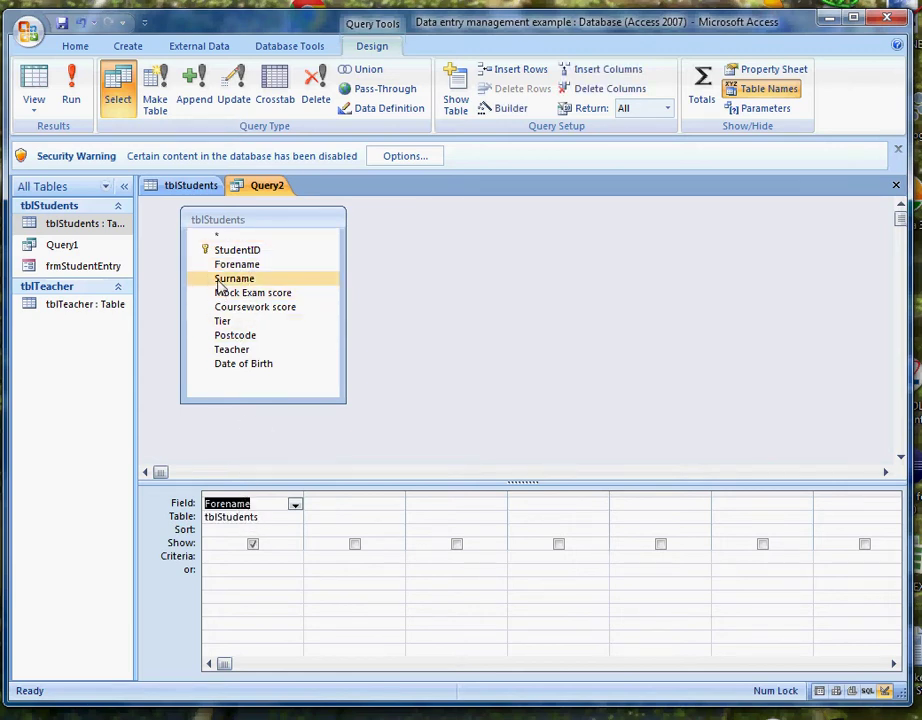
drag(205, 280, 338, 512)
drag(256, 307, 464, 505)
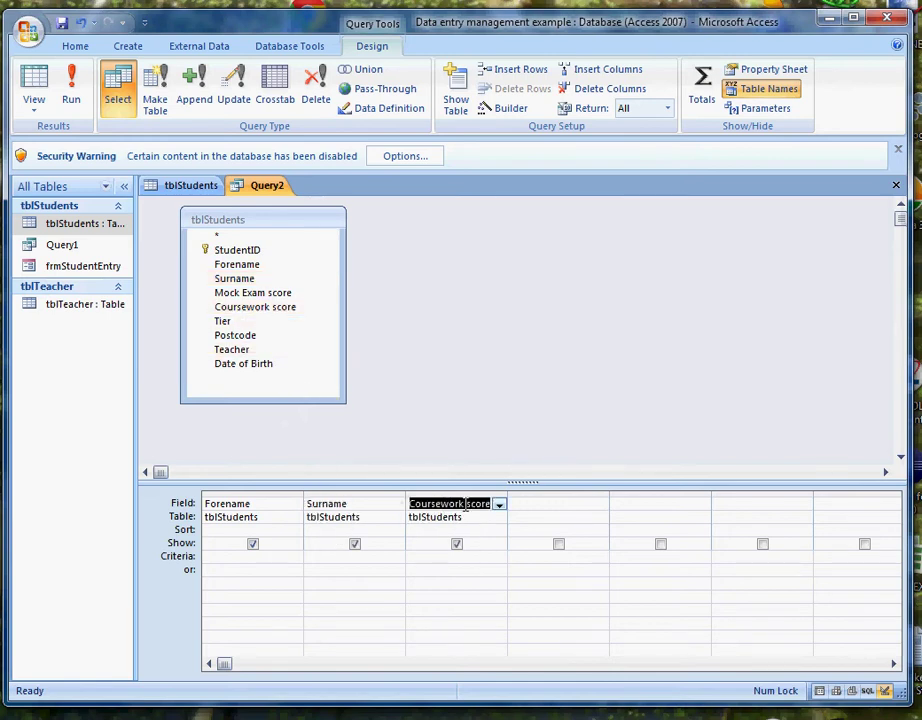
drag(218, 320, 547, 516)
click(232, 350)
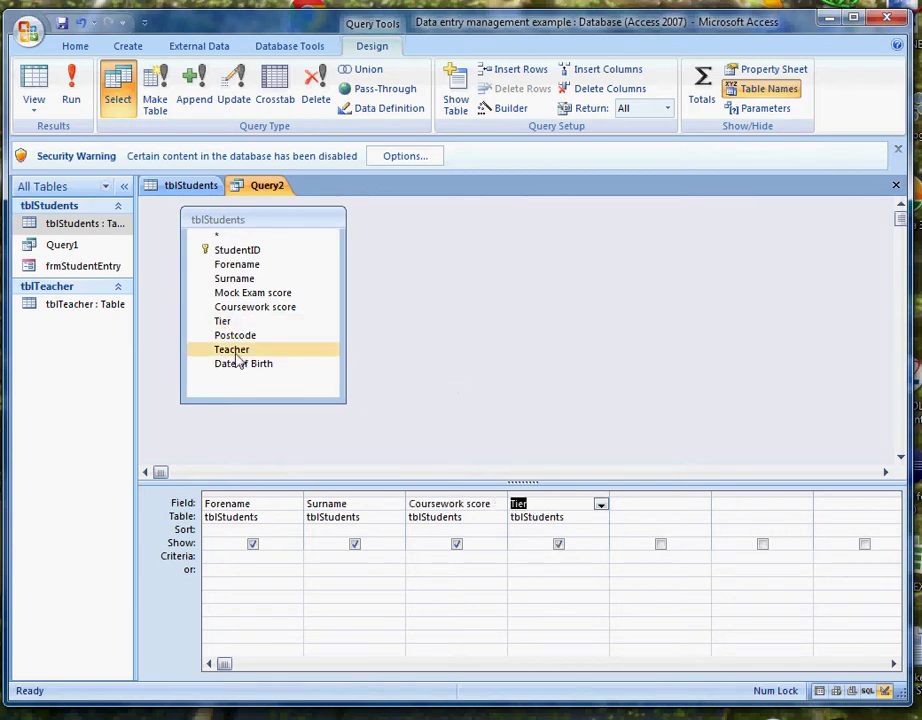
drag(232, 352, 663, 523)
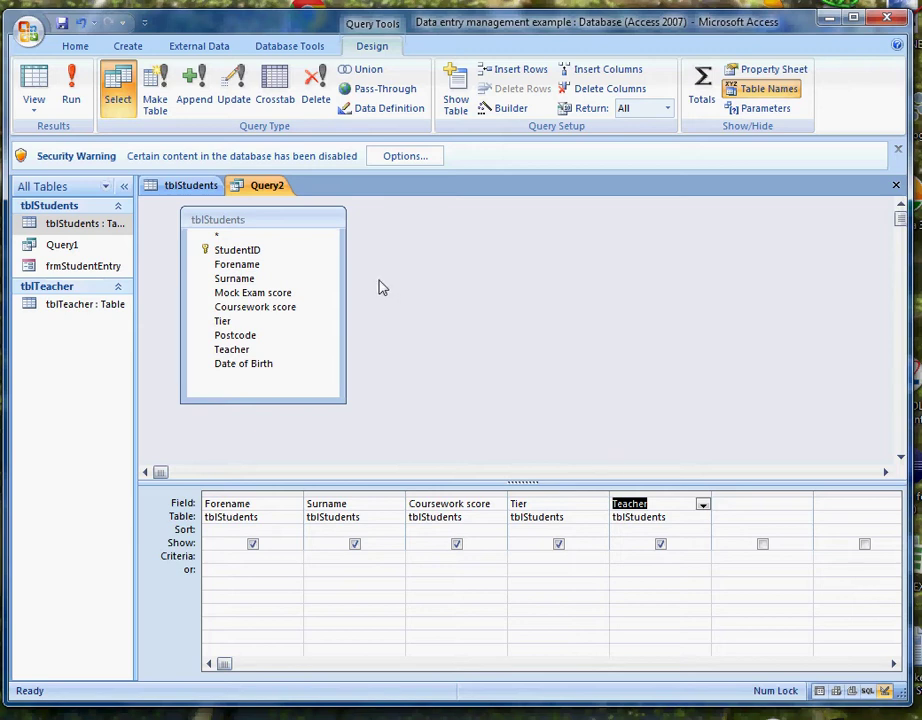
Set the criteria to <50 for Coursework score and "higher" for Tier
click(433, 558)
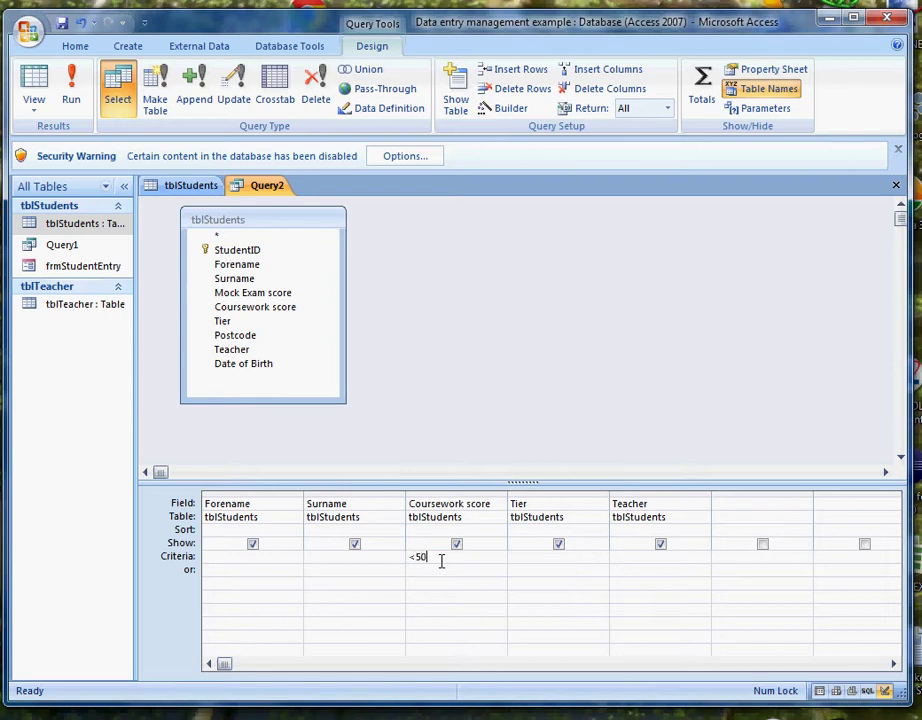
click(557, 561)
text(higher)
click(556, 574)
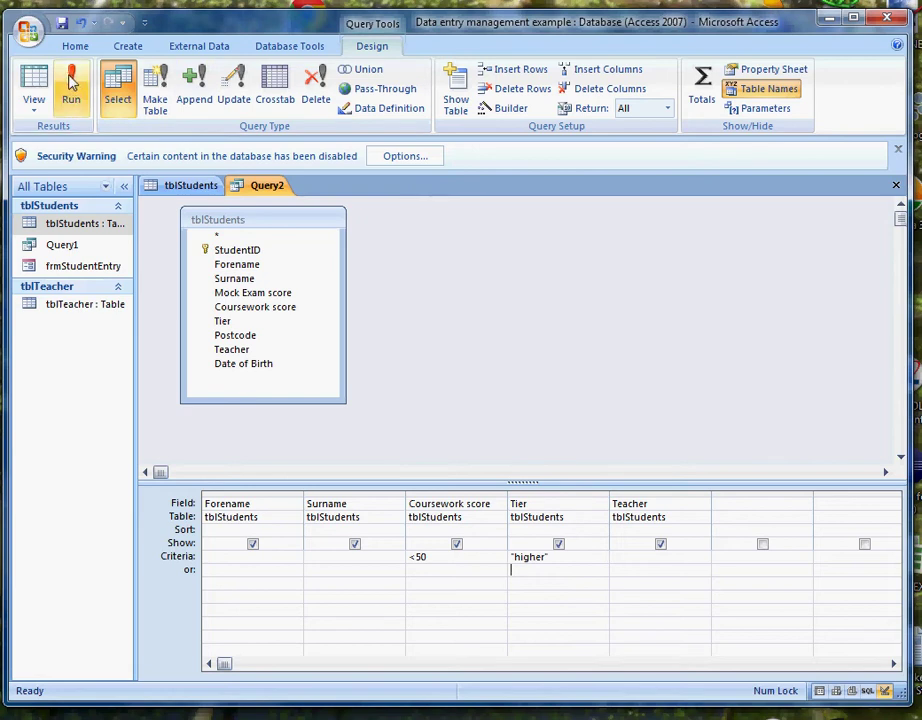
Save the query as qryHigherTierLessThan50%Coursework instead of Query2
click(62, 22)
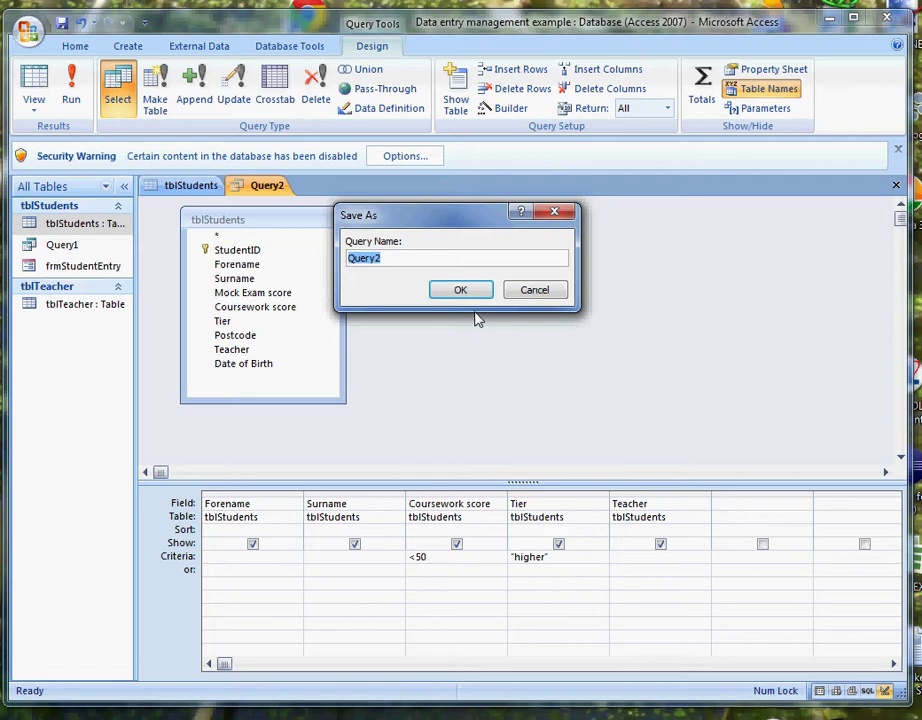
click(407, 258)
key(BackSpace)
key(BackSpace)
key(BackSpace)
key(BackSpace)
key(BackSpace)
text(qry)
text(High)
text(er)
text(Tir)
text(erLessThan)
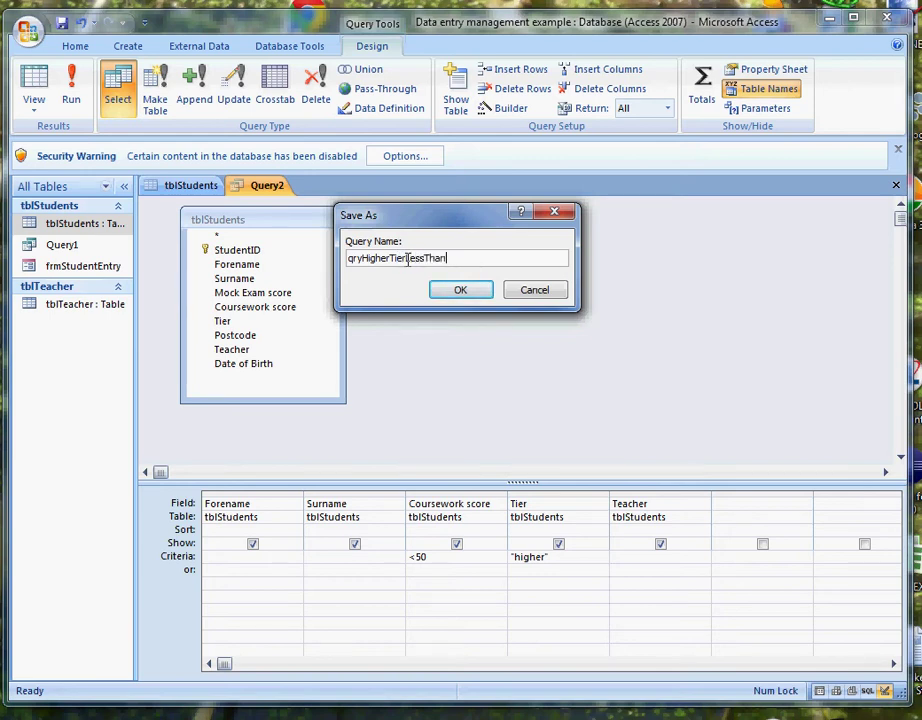
text(50%Coursework)
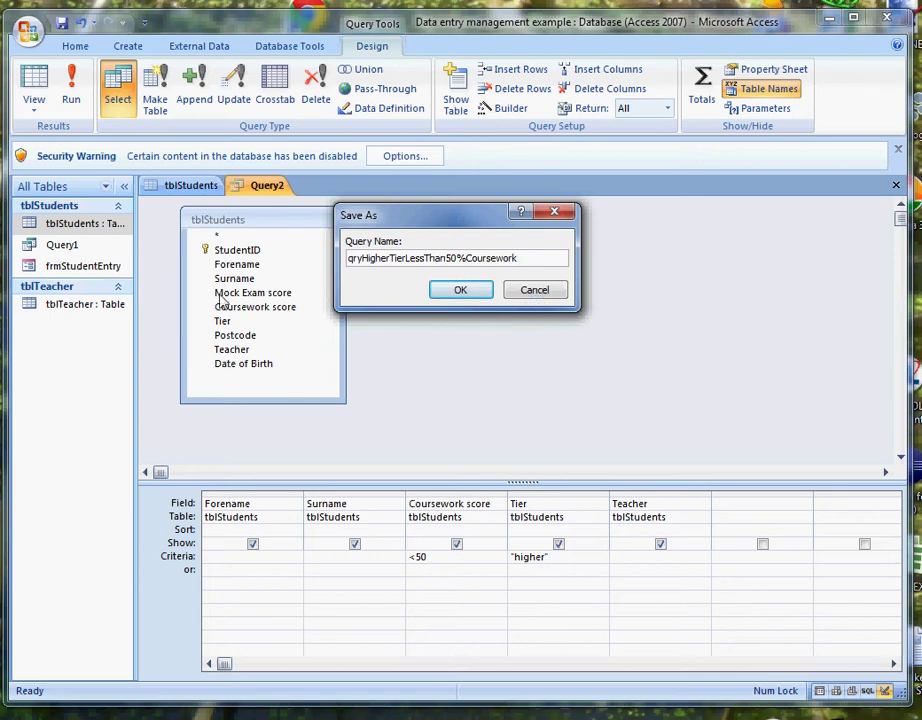
click(468, 291)
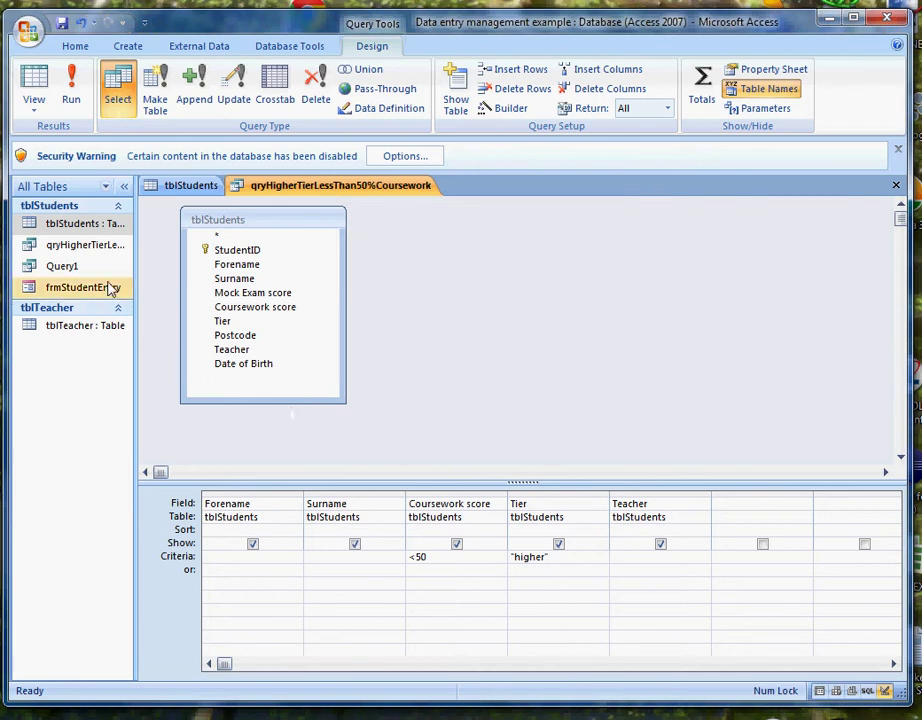
Run the query, then change student 1907's coursework score in tblStudents from 50 to 49
drag(134, 244, 200, 245)
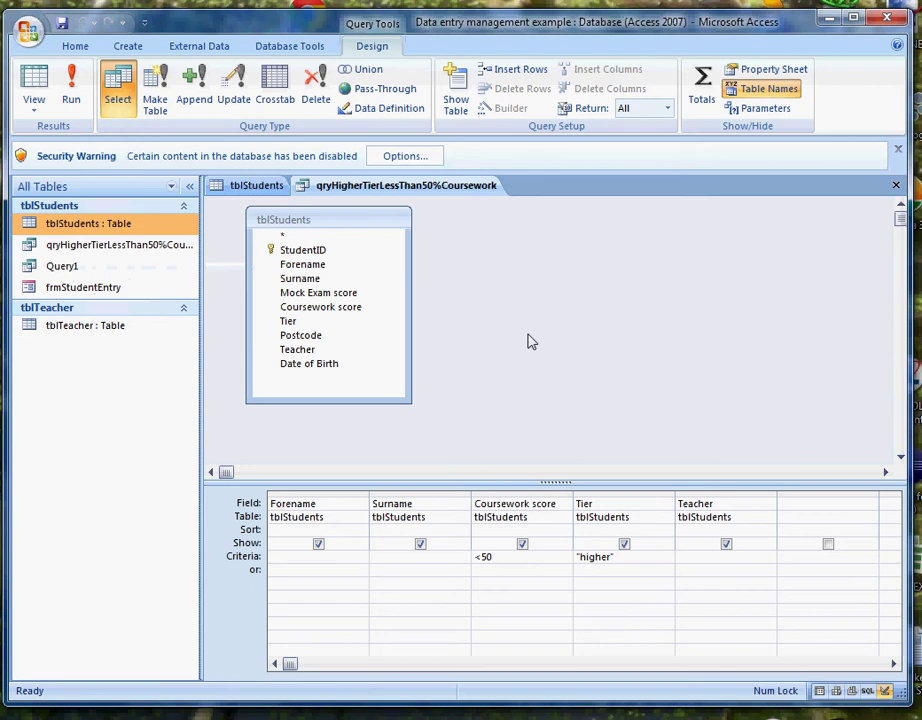
click(79, 90)
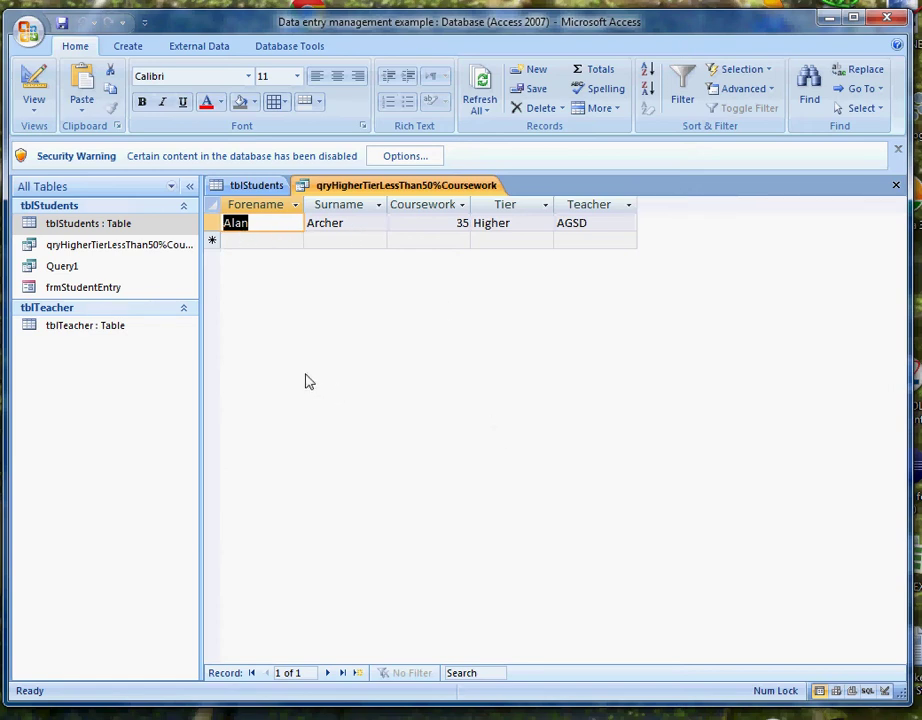
click(250, 185)
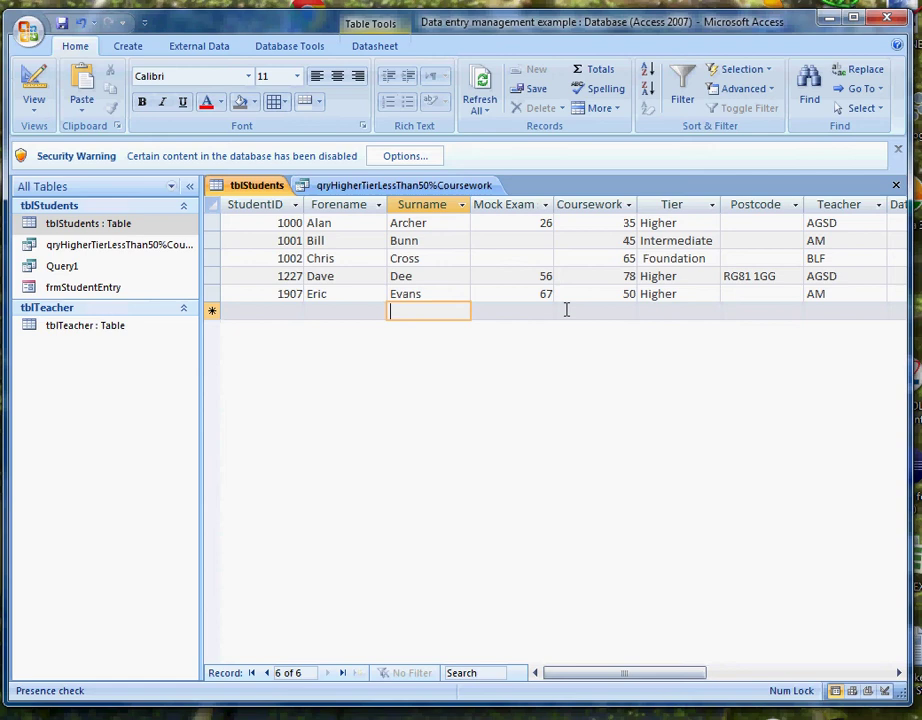
double_click(621, 294)
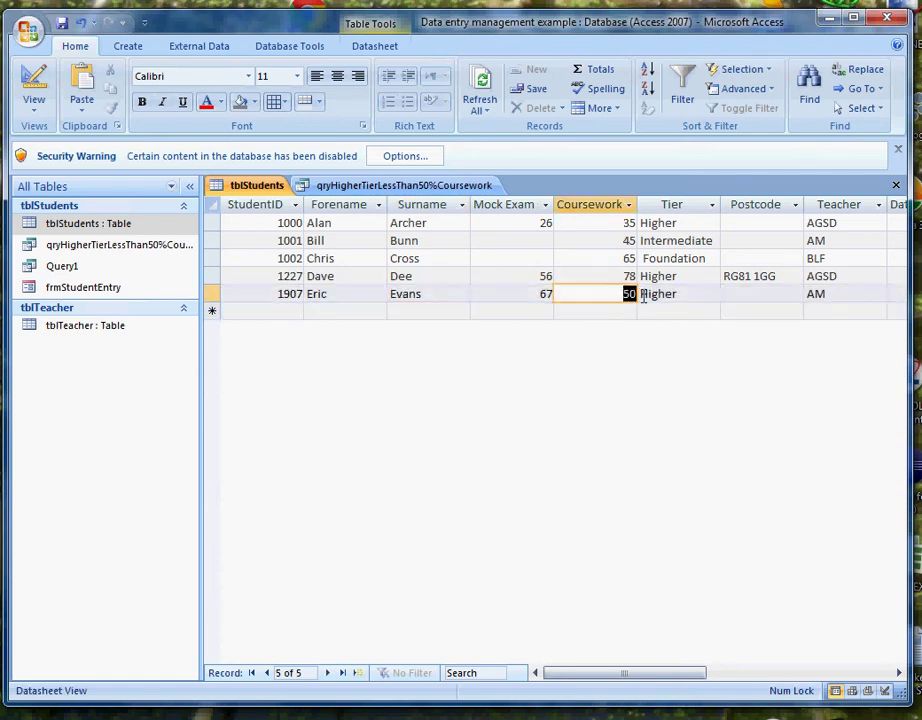
text(49)
click(712, 294)
click(579, 313)
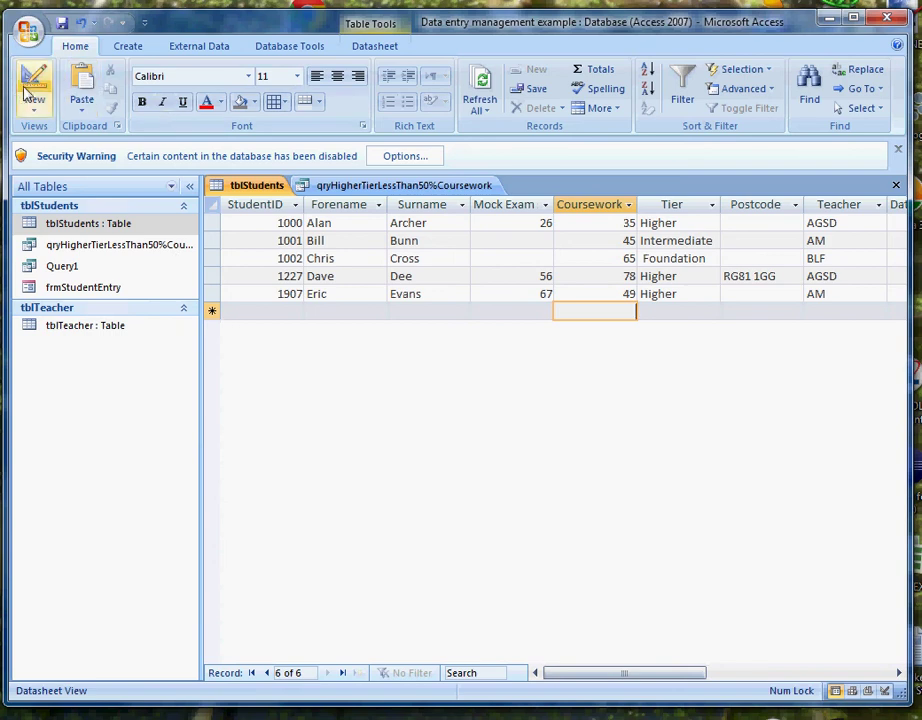
Rerun the query so it returns both students, with coursework 49 and 35
click(332, 188)
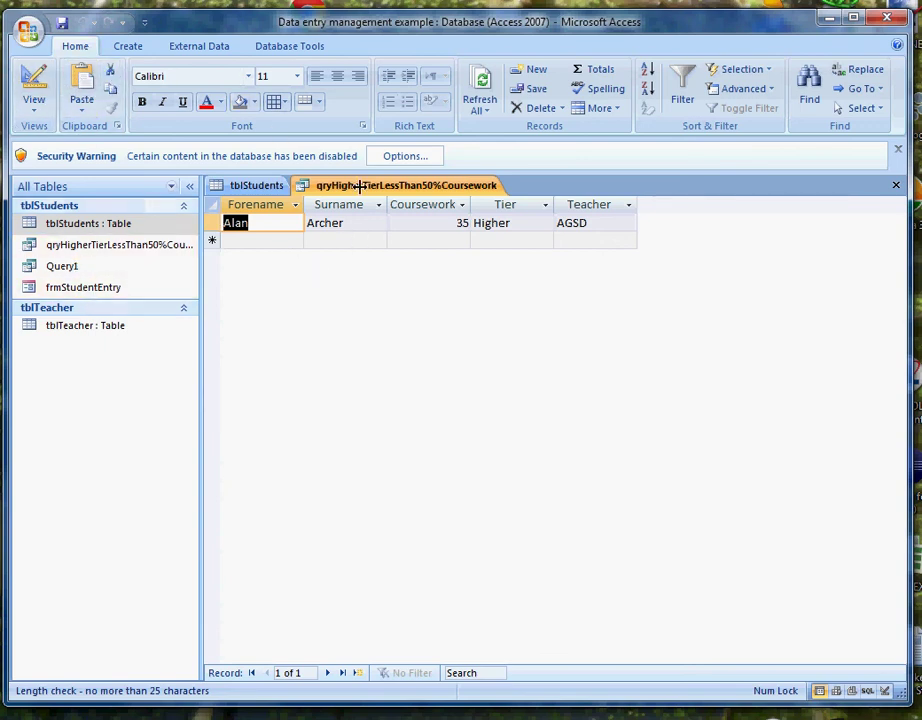
click(35, 110)
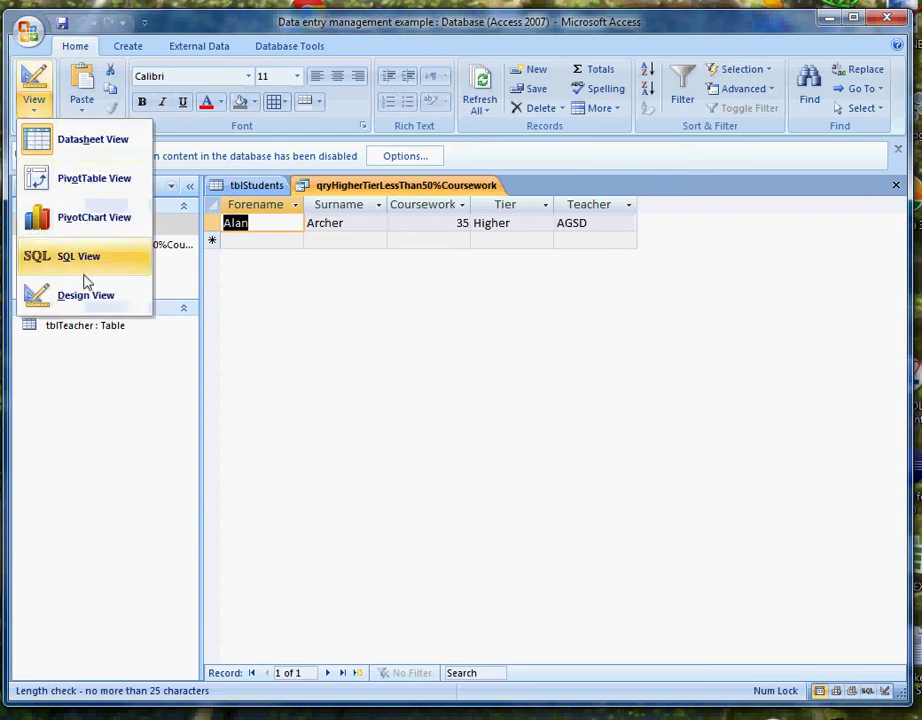
click(78, 296)
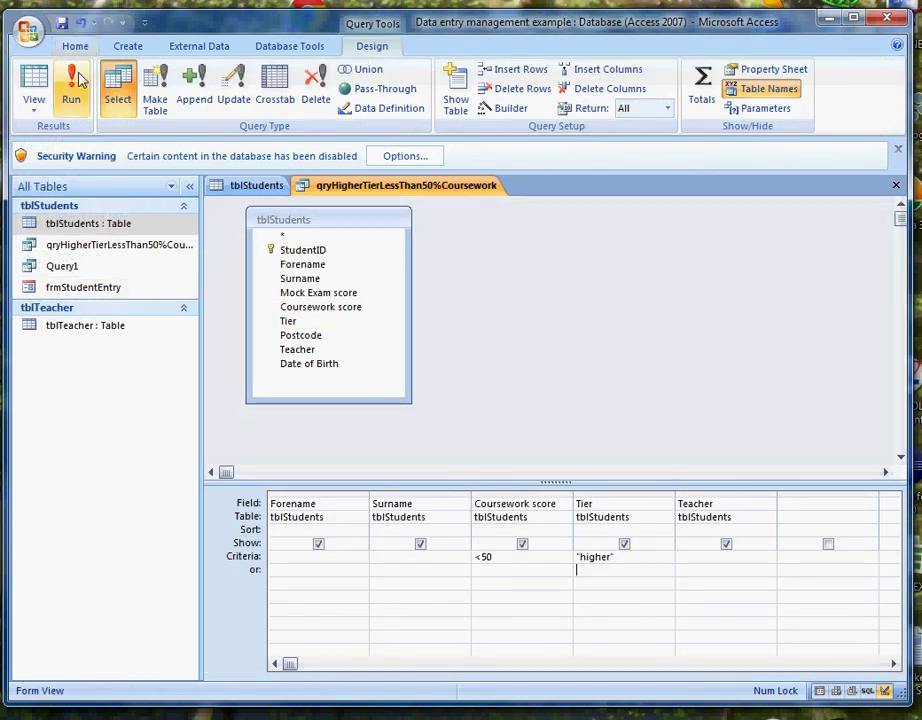
click(80, 80)
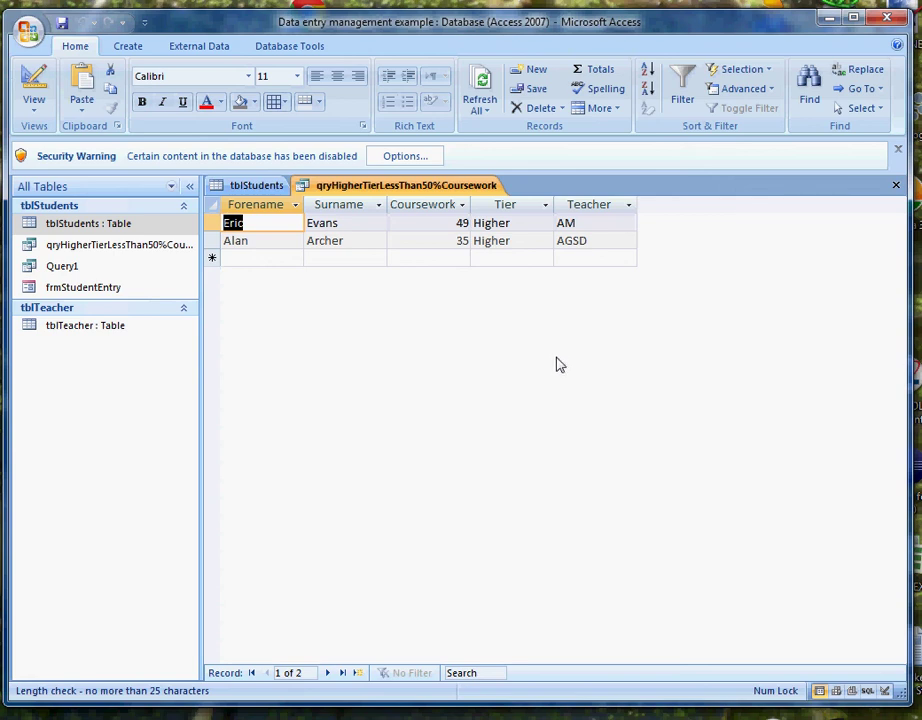
Return the query to Design view to show its <50 and "higher" criteria
click(135, 50)
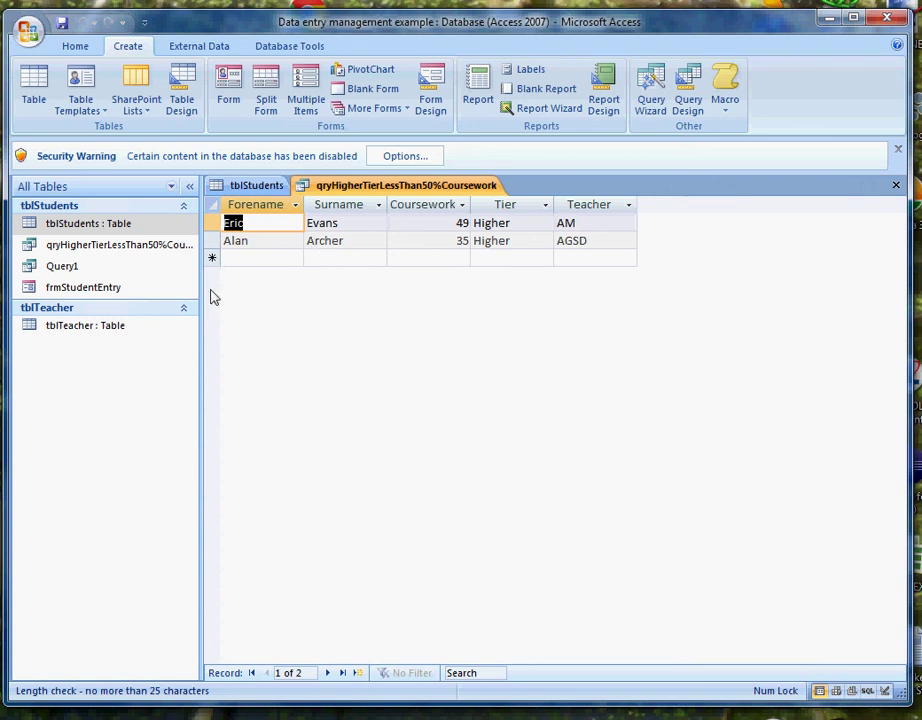
click(75, 46)
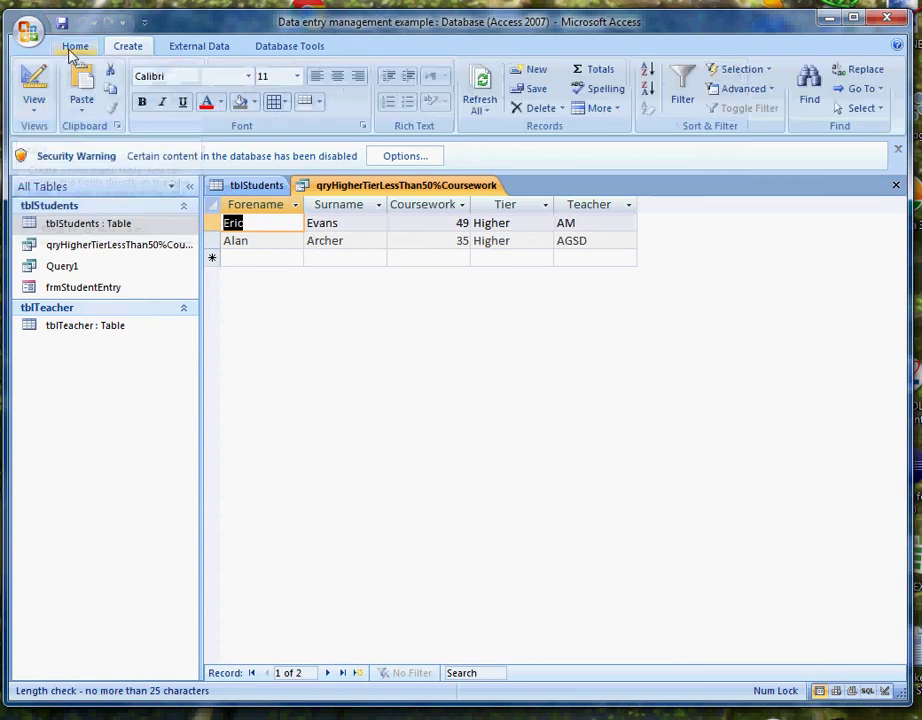
click(34, 106)
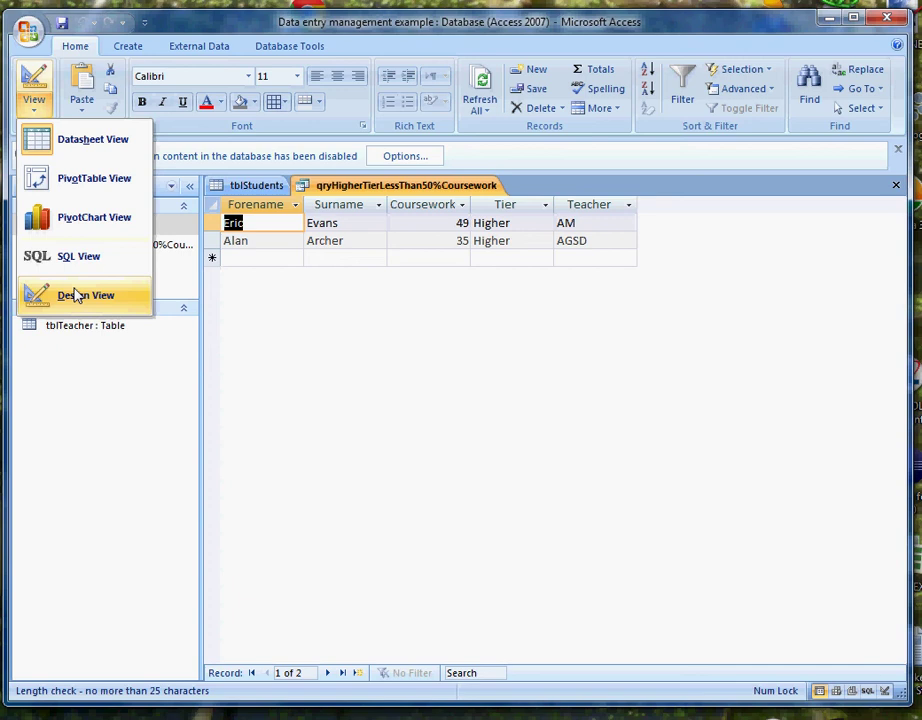
click(118, 300)
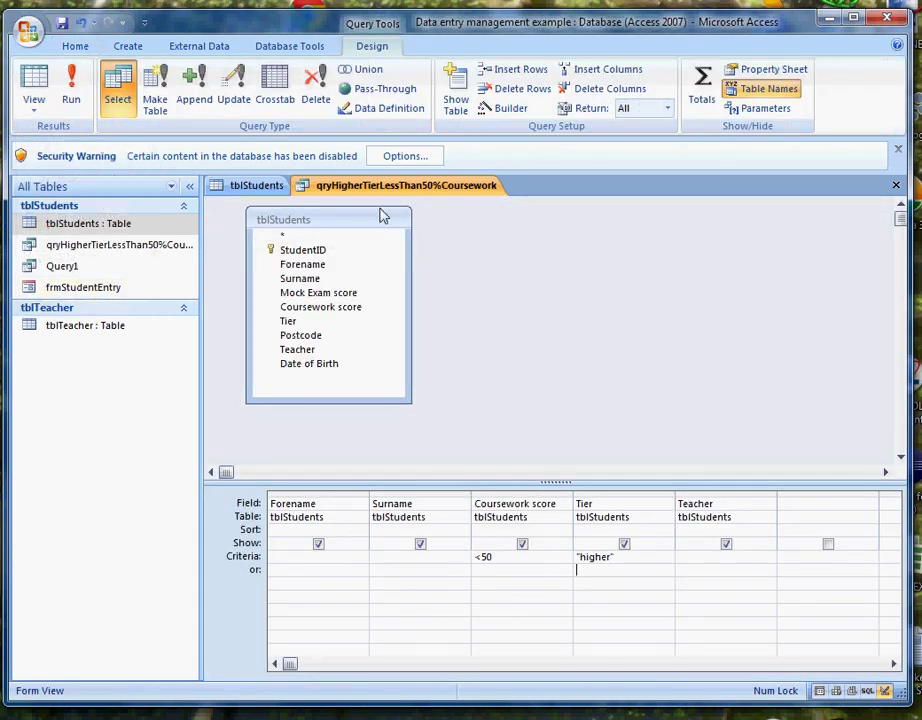